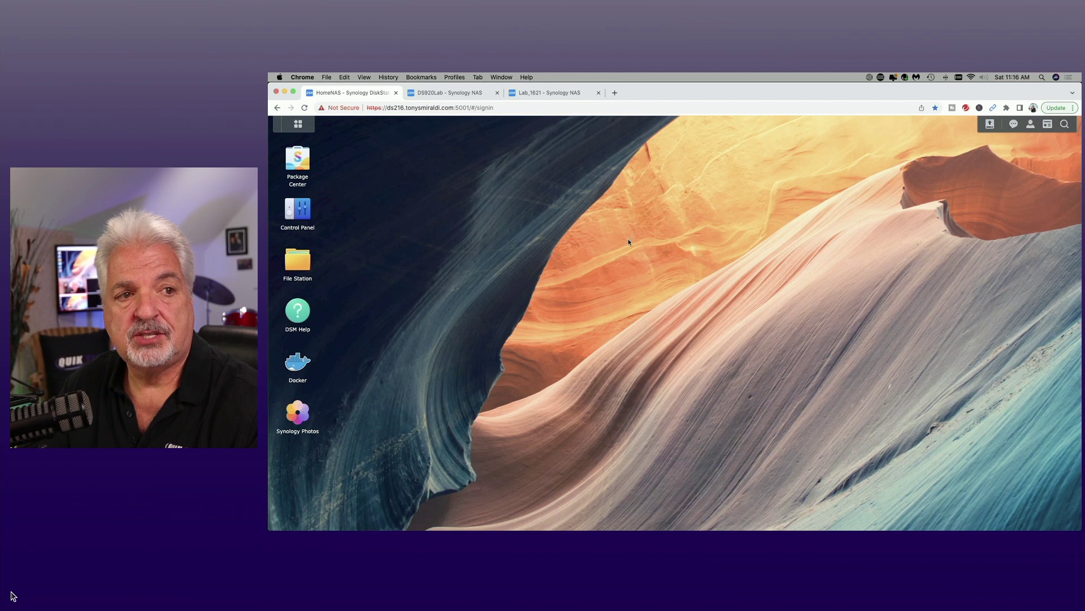
Step: On the DS920Lab NAS, browse File Station to the Offsite Backup share holding Offsite Backup.hbk
click(450, 95)
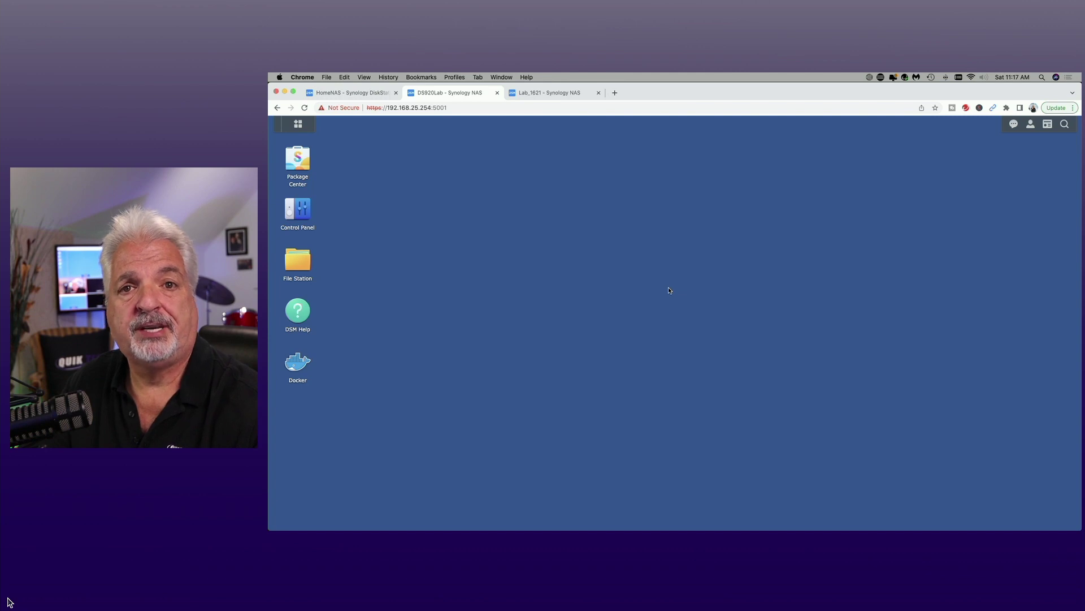
click(349, 93)
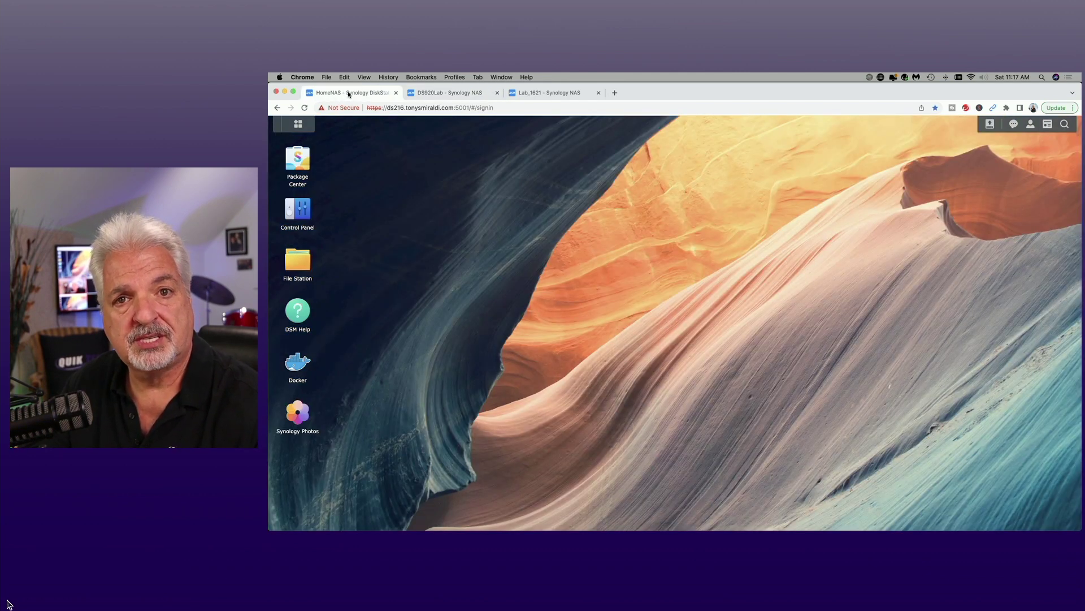
click(447, 93)
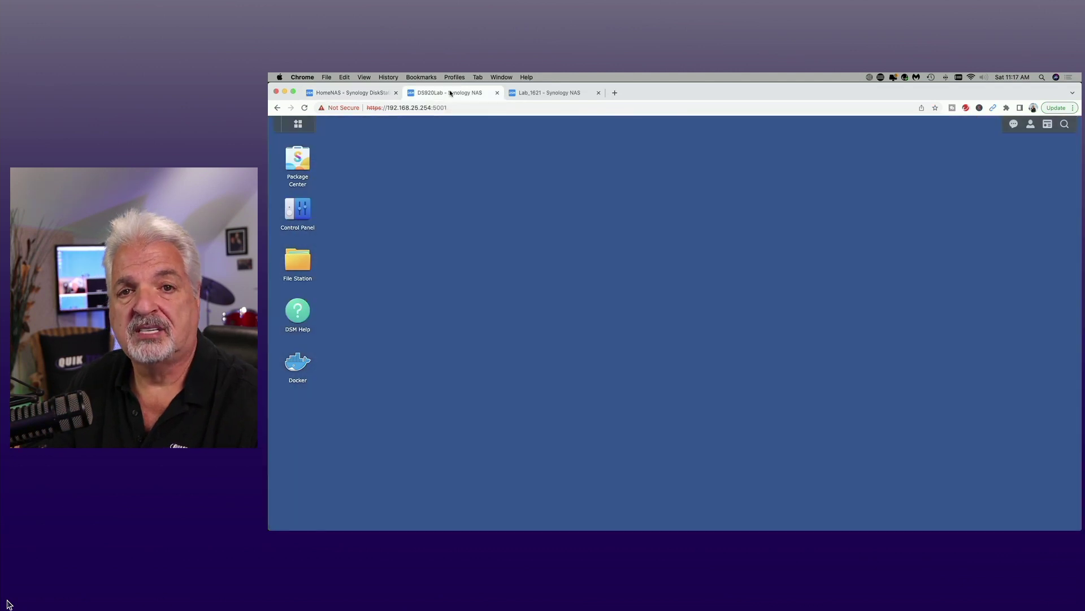
click(297, 264)
click(479, 237)
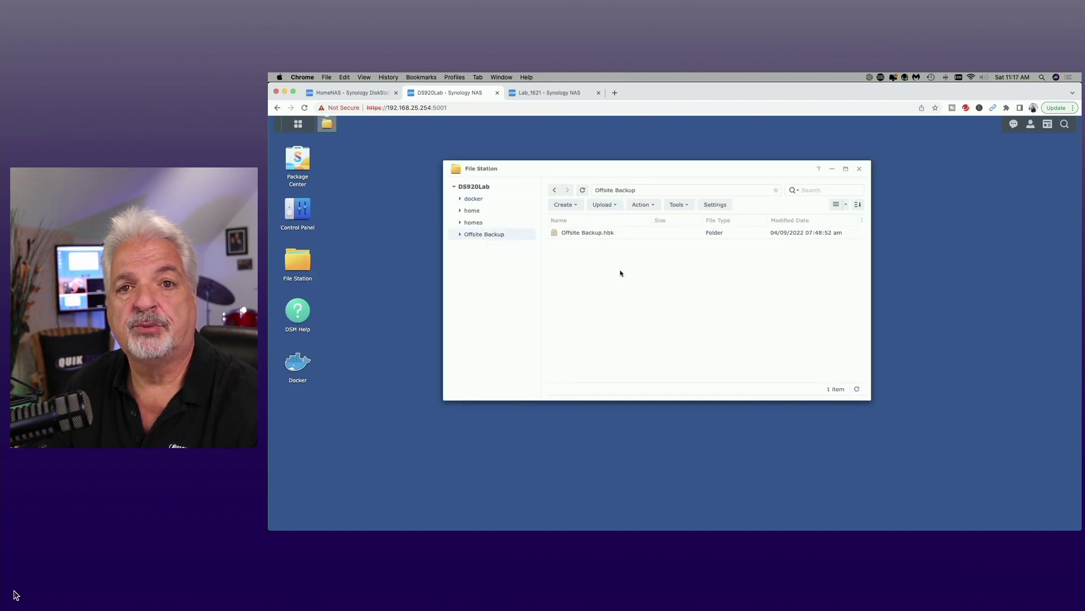
click(357, 95)
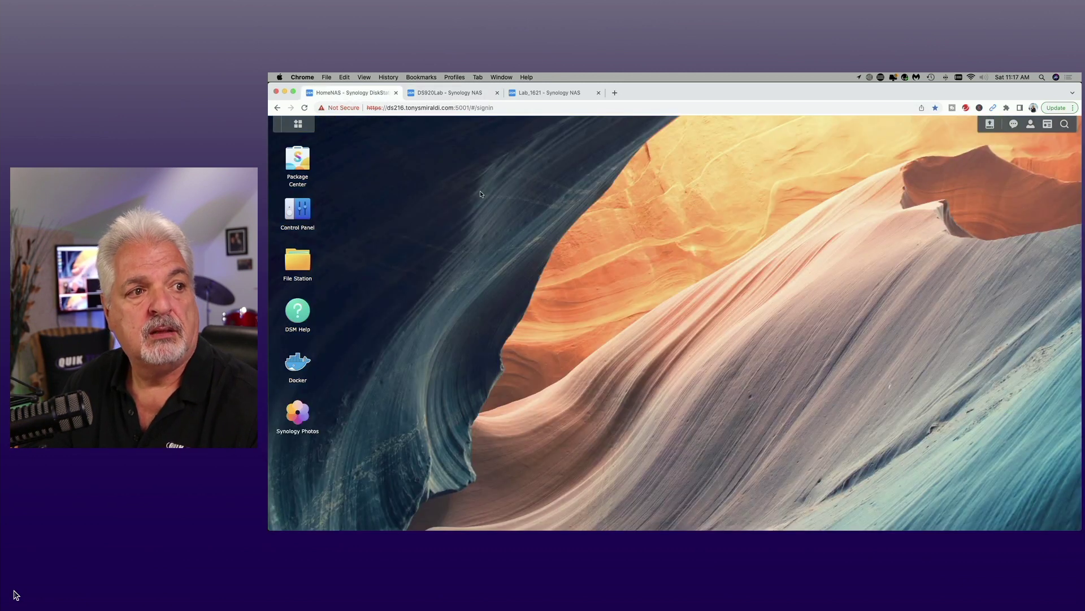
click(449, 93)
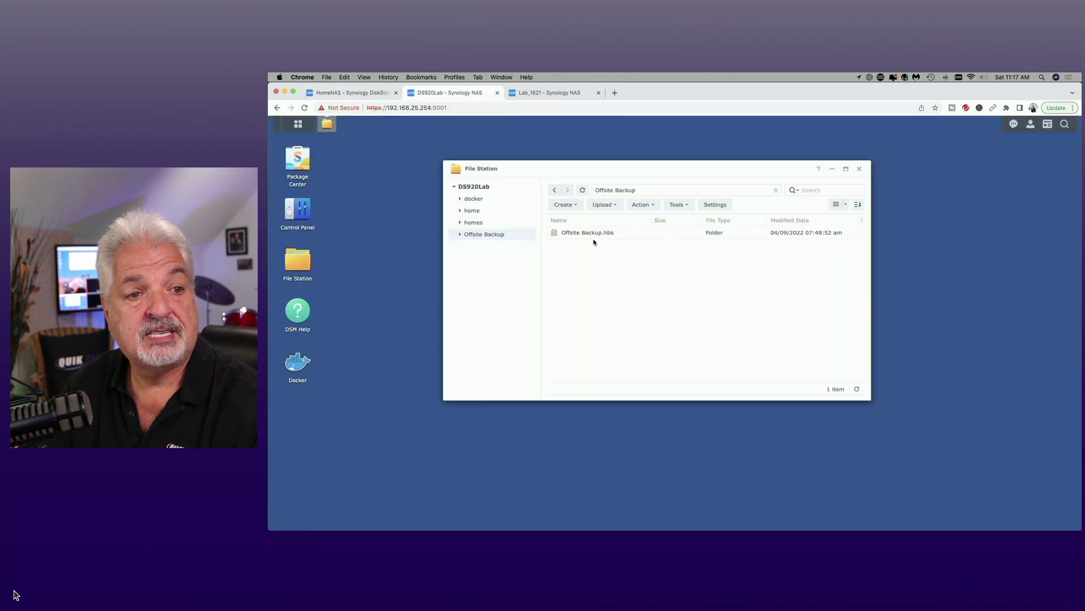
Step: Switch to the Lab_1621 NAS's web desktop
click(554, 93)
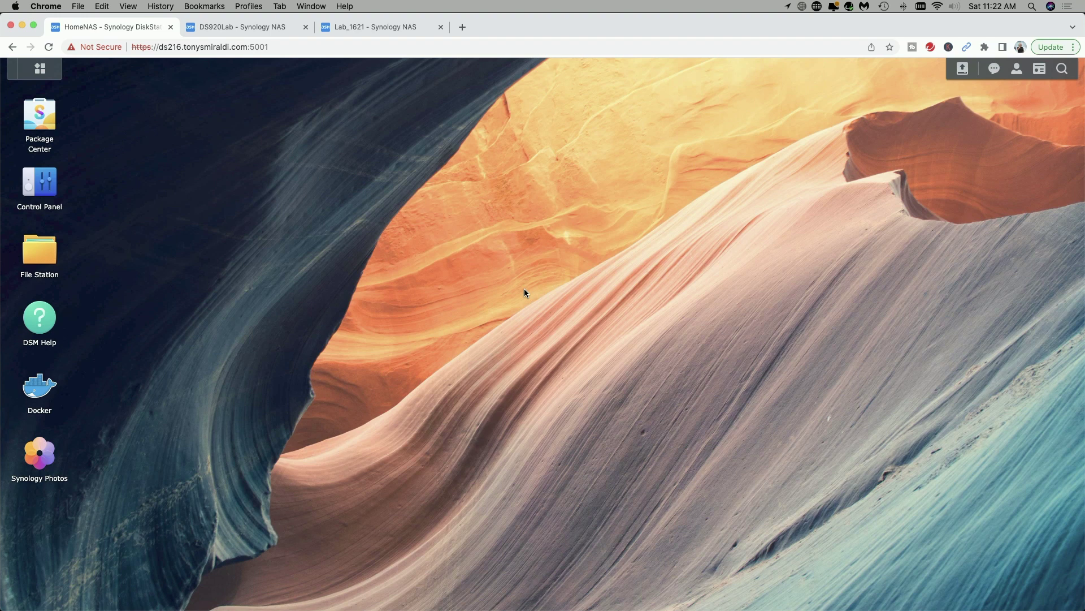
Step: Delete the Will and Trust folder from the HomeNAS Desktop share and close File Station
click(38, 251)
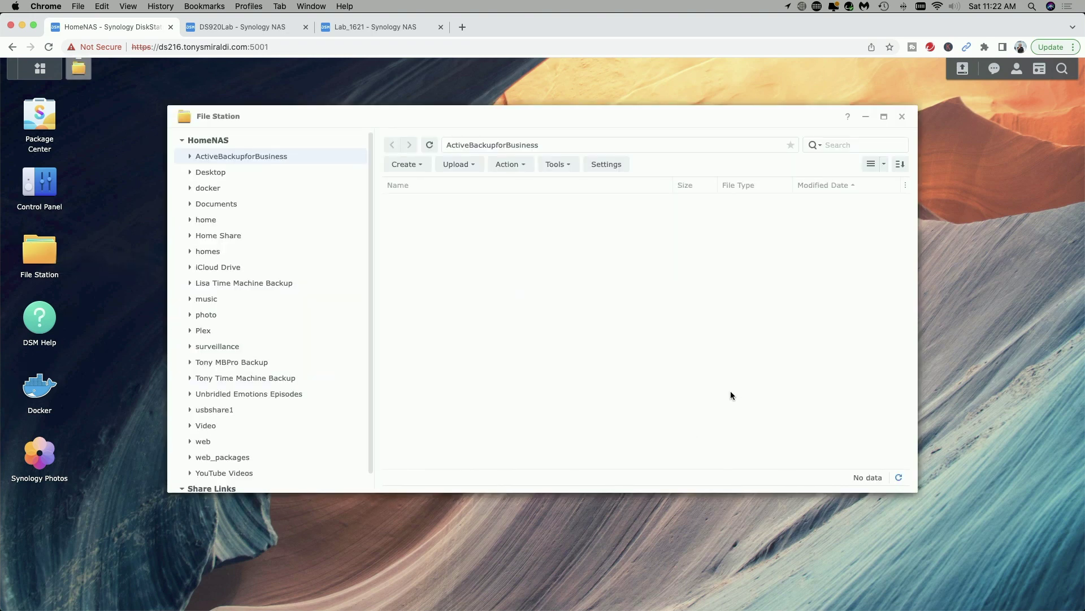
click(212, 176)
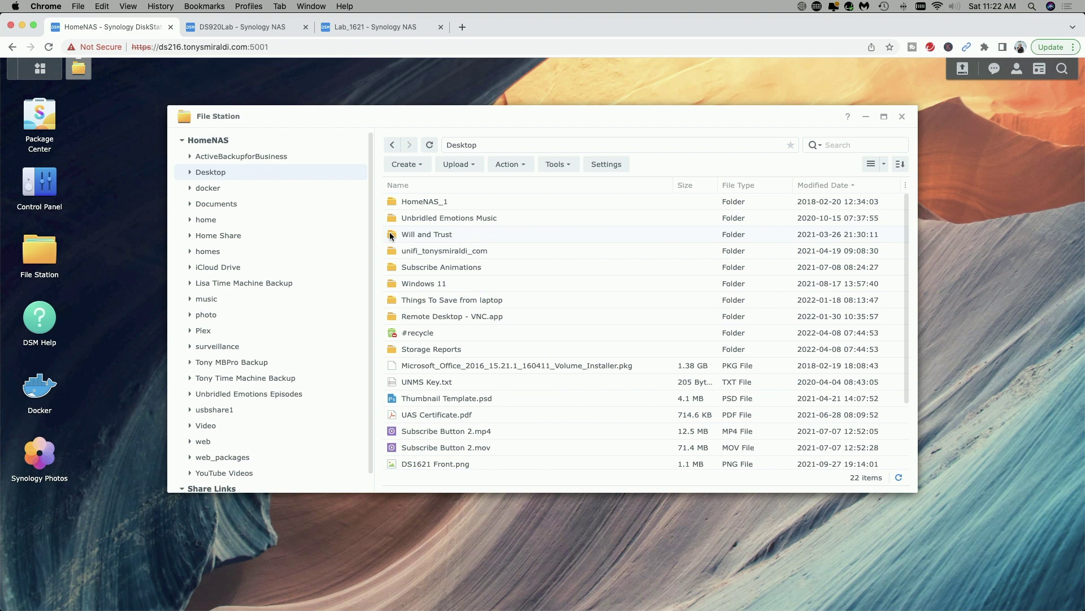
right_click(390, 236)
click(439, 444)
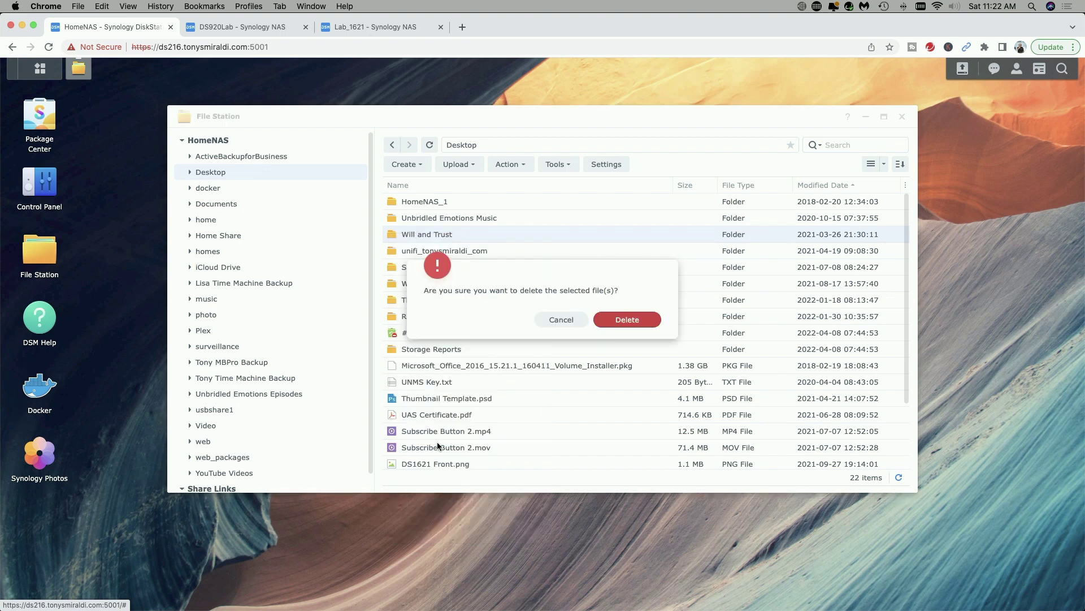
click(626, 321)
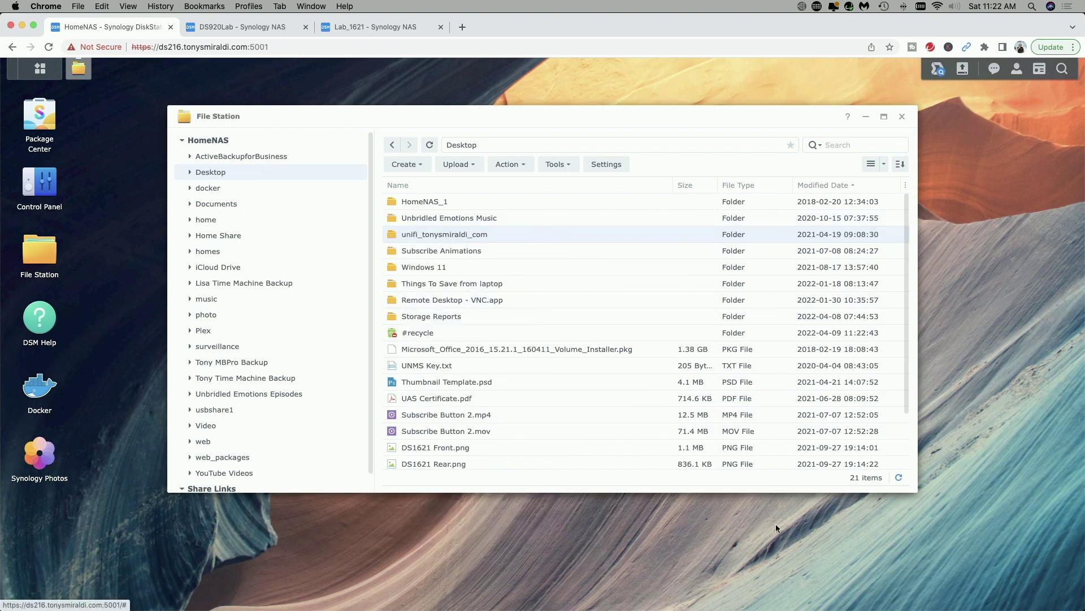
click(903, 116)
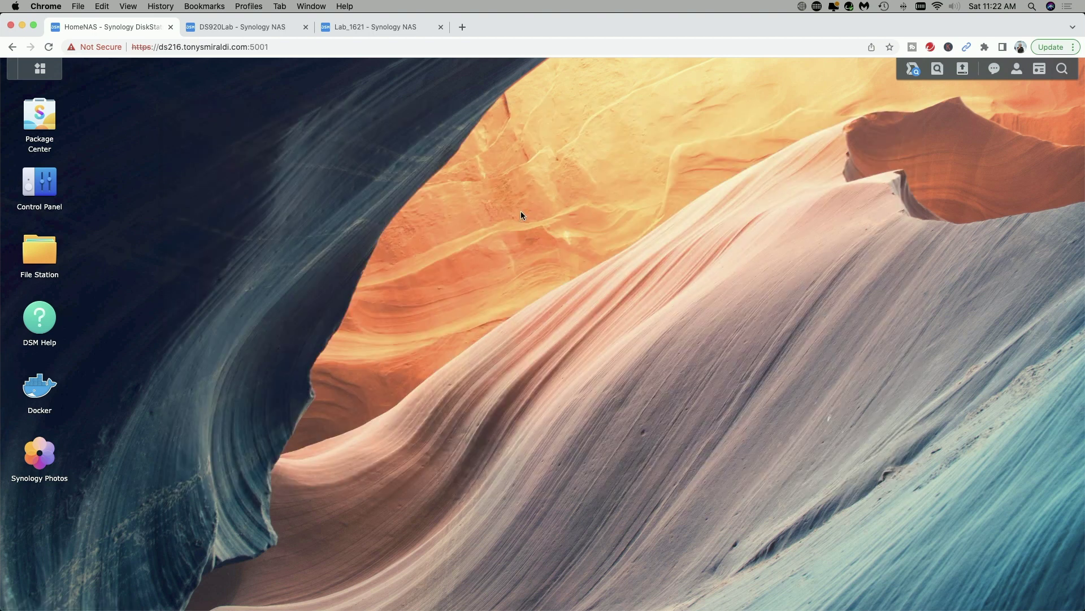
Step: Launch Hyper Backup from Main Menu and start a Restore > Data wizard
click(42, 70)
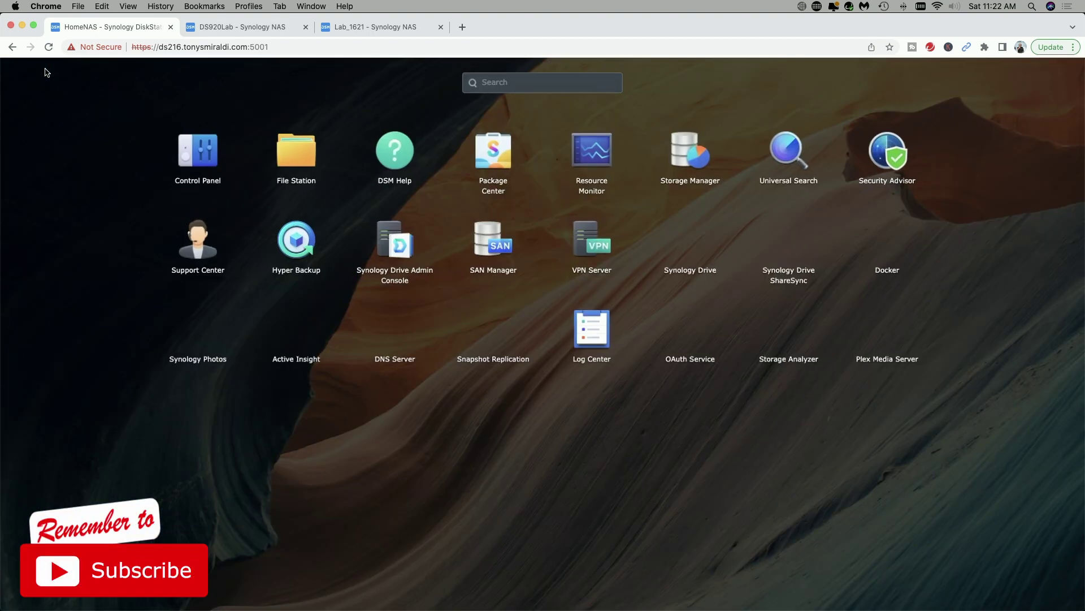
click(294, 248)
drag(455, 86, 604, 136)
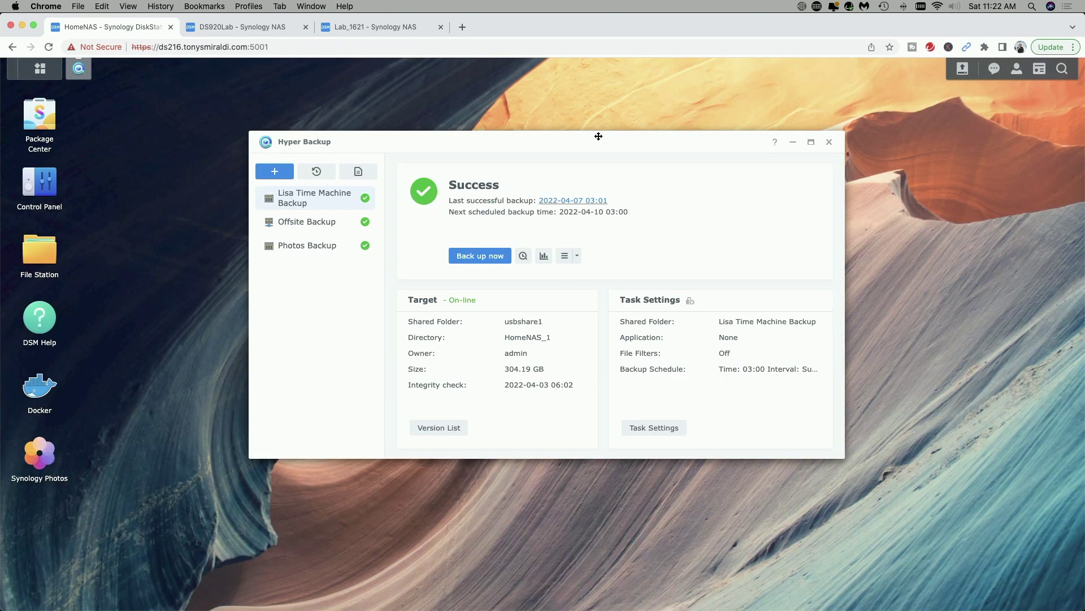
click(317, 172)
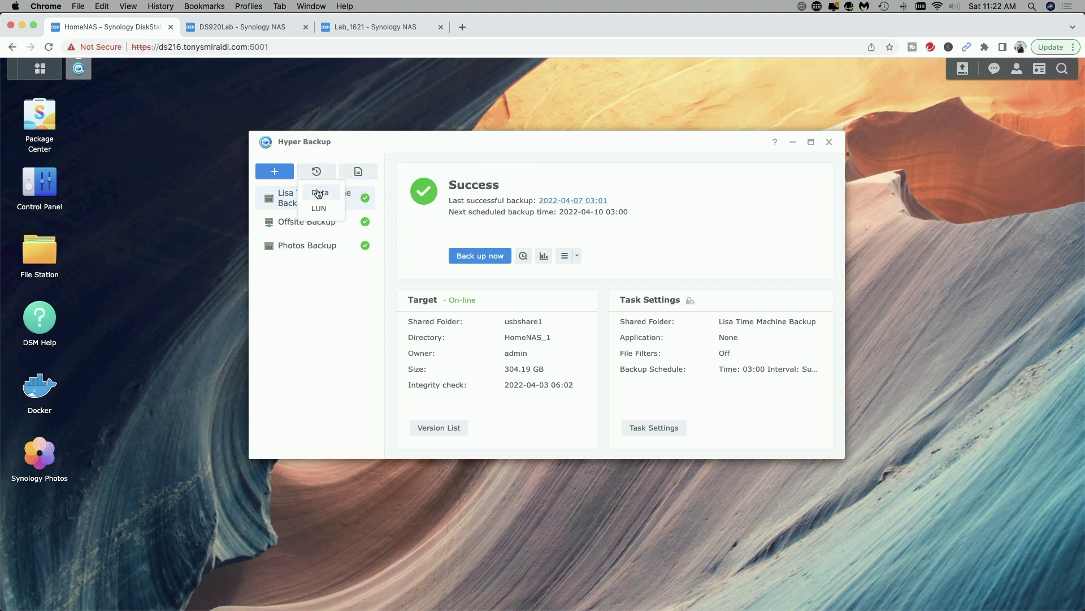
click(319, 194)
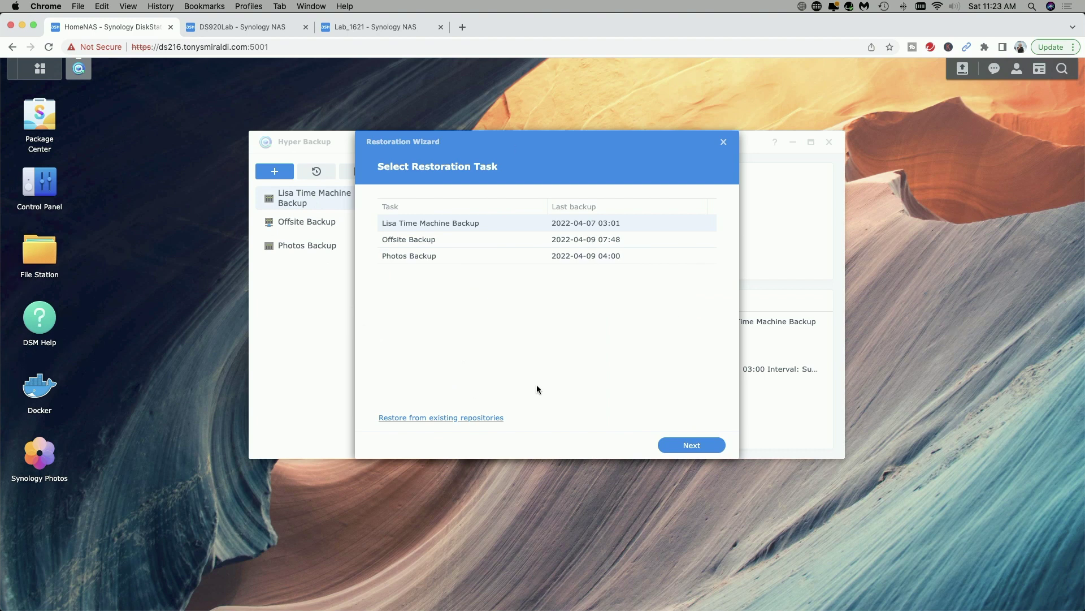
Step: Restore only Desktop/Will and Trust from Offsite Backup, without system configuration
click(421, 240)
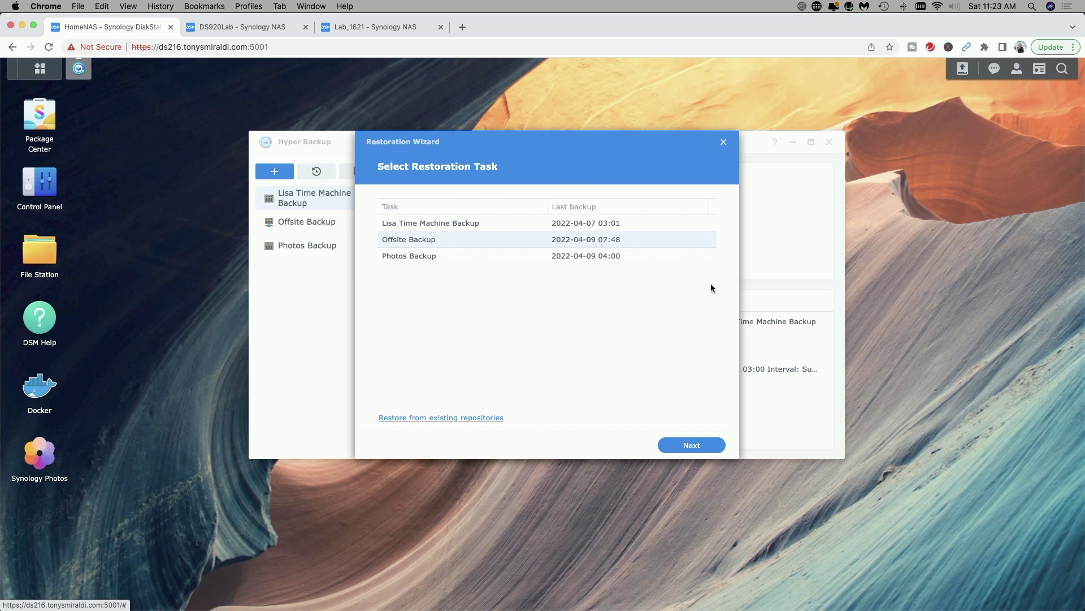
click(699, 446)
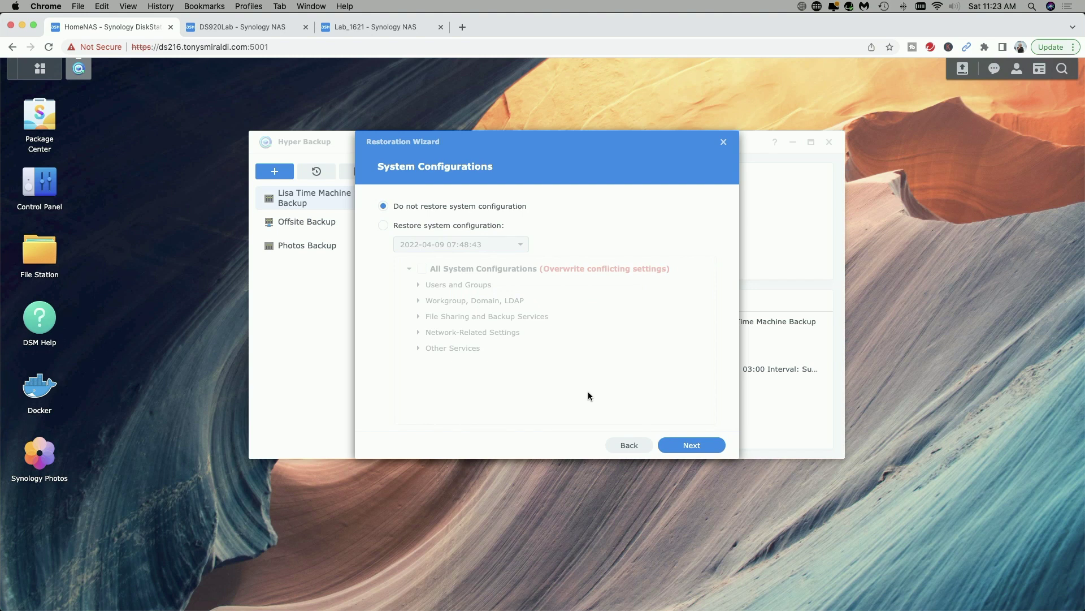
click(697, 447)
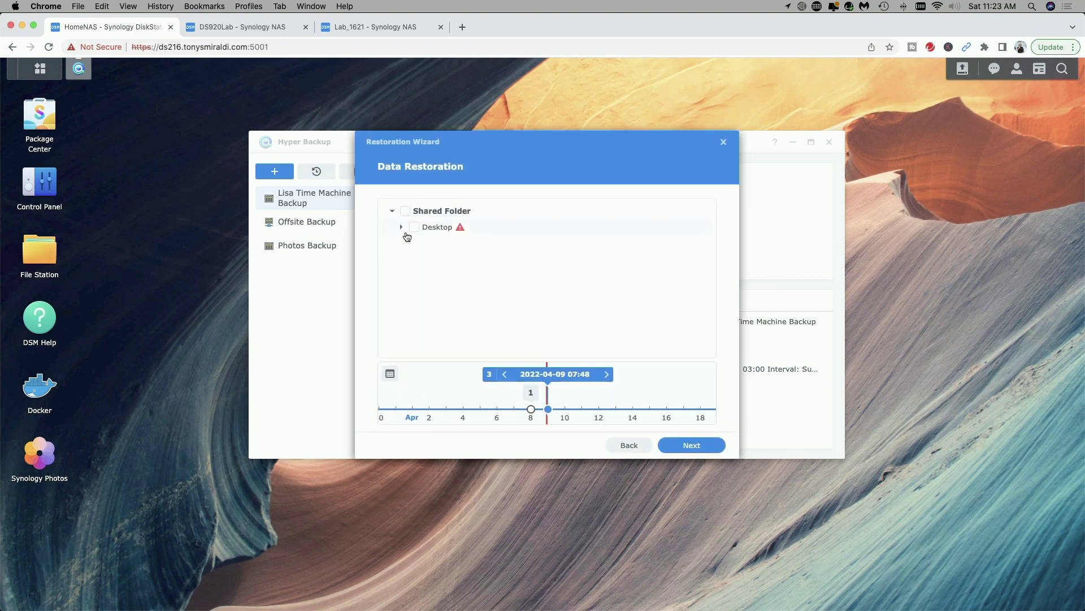
click(401, 226)
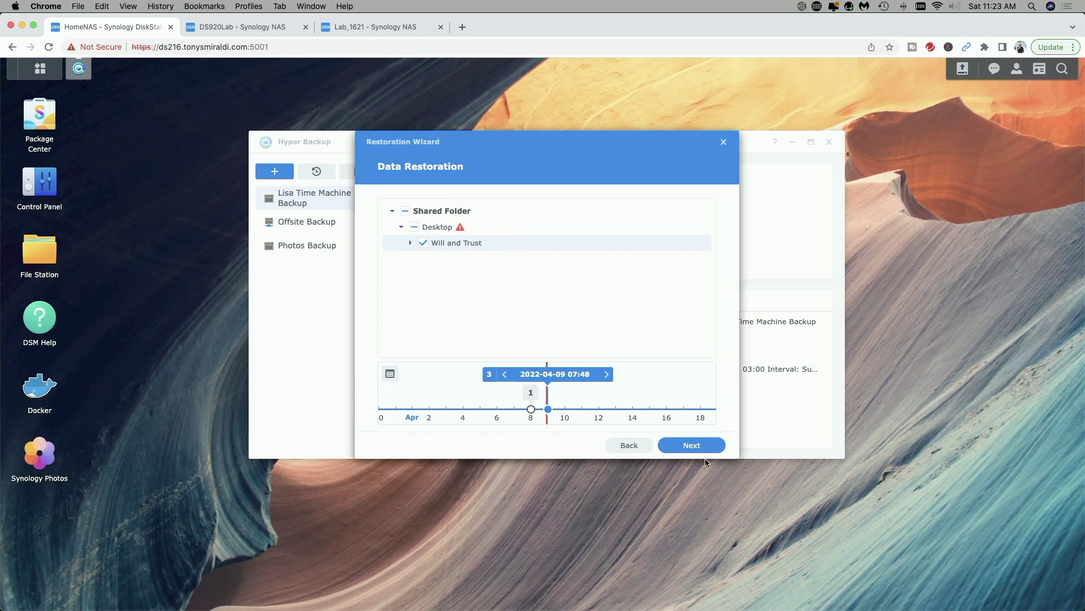
click(692, 445)
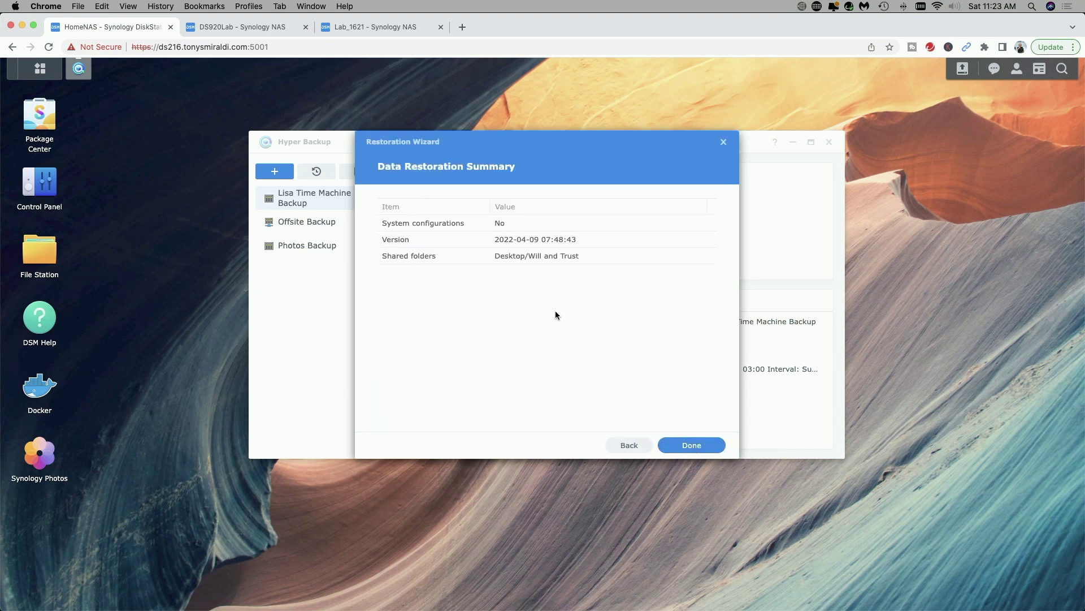
Step: Run the Desktop/Will and Trust restore, dismiss the Succeeded report, and close Hyper Backup
click(690, 447)
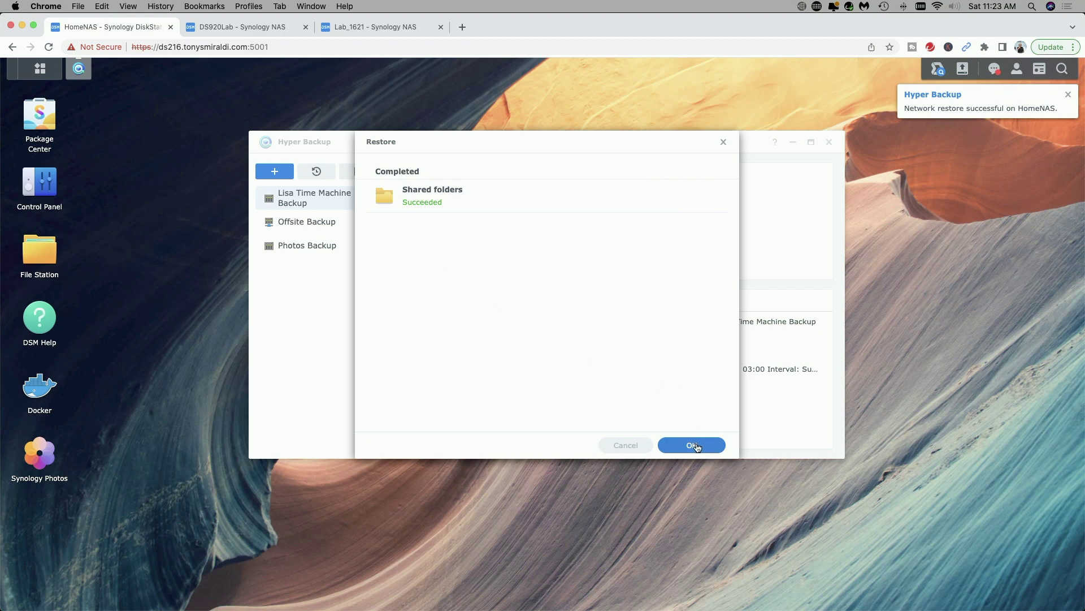
click(693, 445)
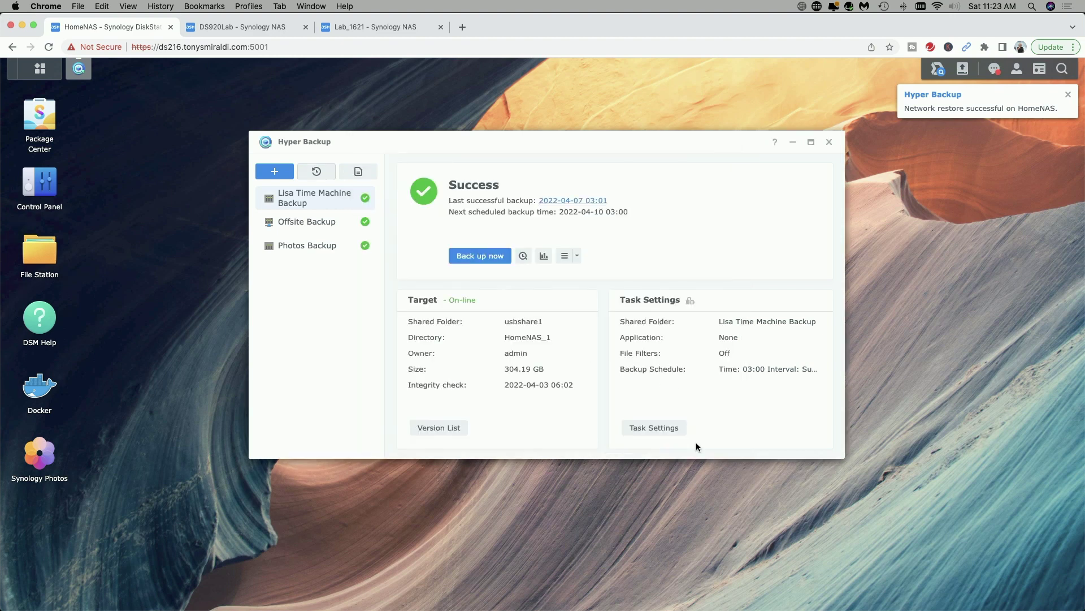
click(829, 142)
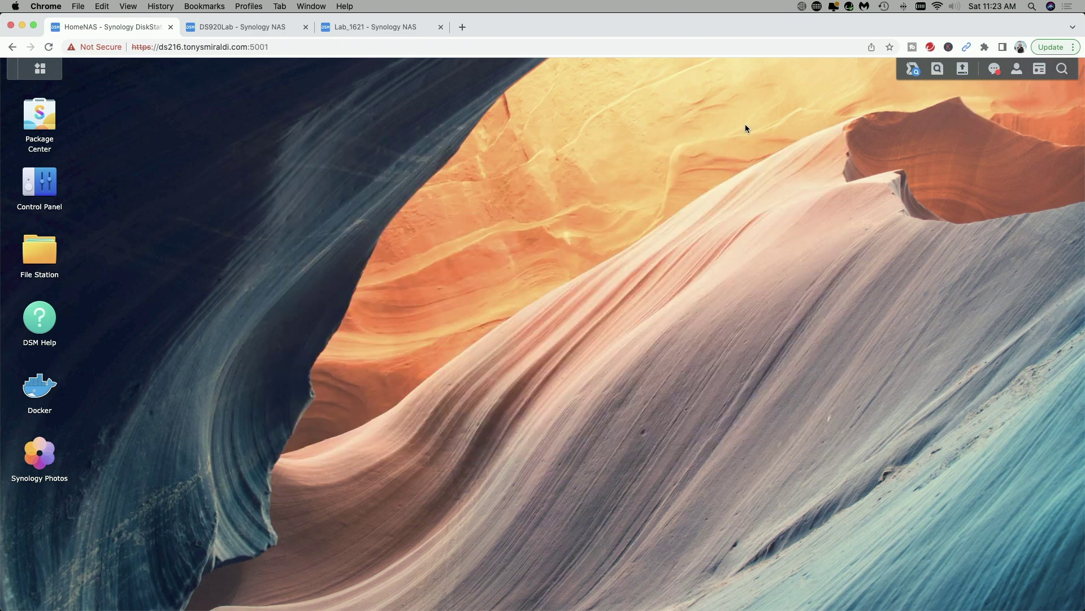
Step: Check in File Station that Will and Trust is back in the HomeNAS Desktop share
click(37, 253)
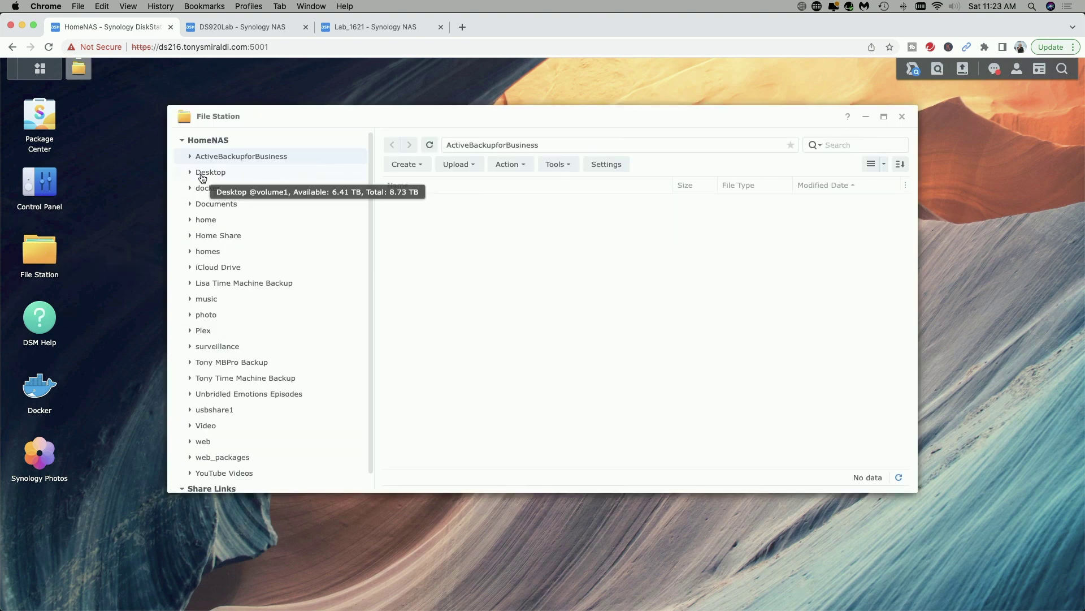
click(204, 173)
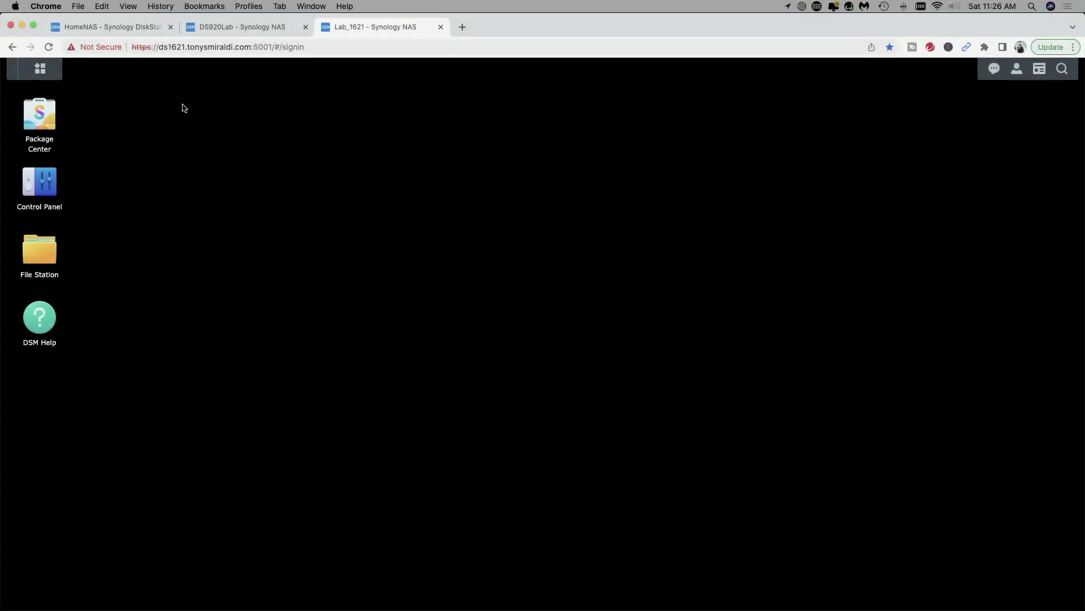
Step: Launch Hyper Backup on Lab_1621, dismiss the Backup Wizard, and move the window aside
click(39, 68)
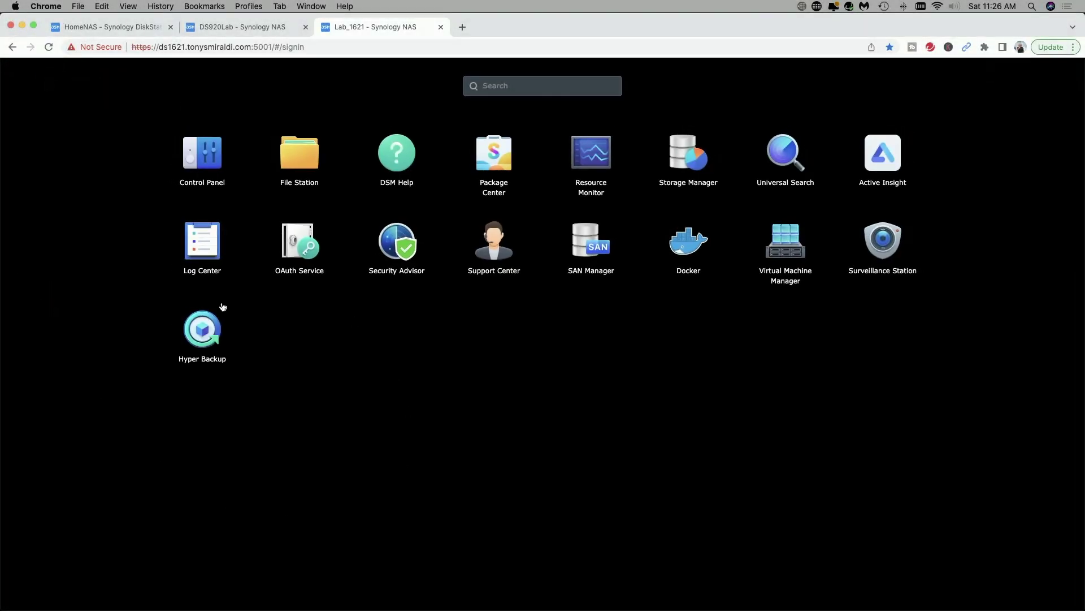
click(202, 333)
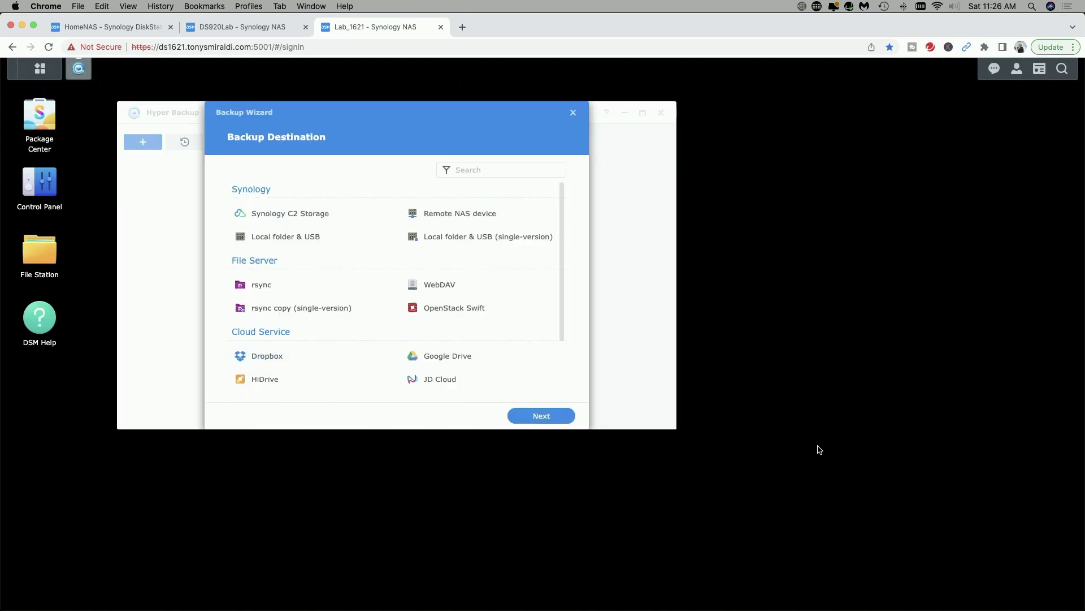
click(572, 116)
drag(381, 112, 514, 114)
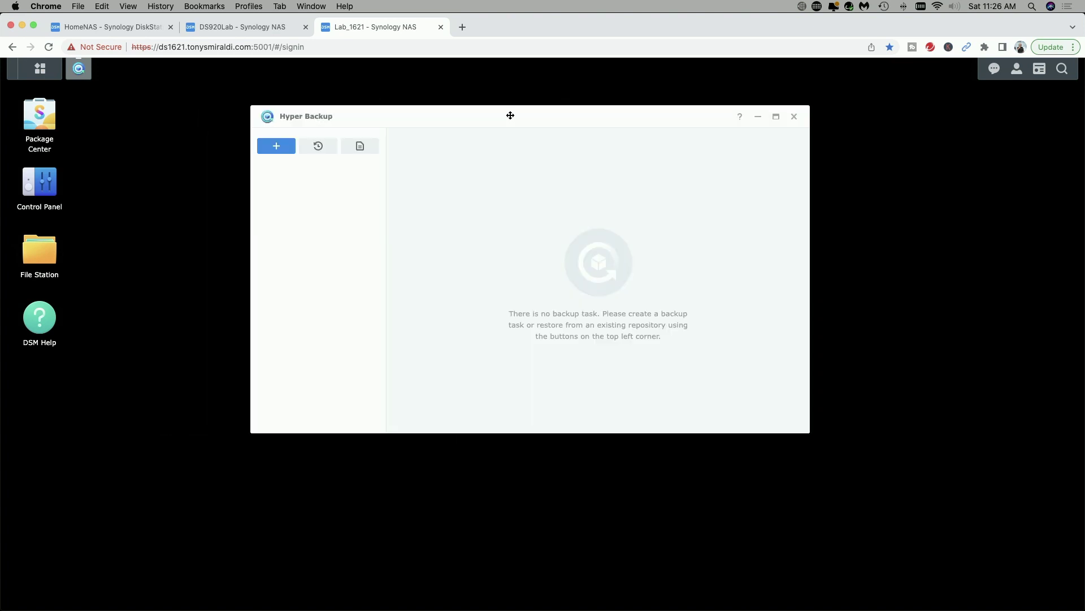
Step: Start a data restore from existing repositories with Remote NAS device as the source
click(319, 148)
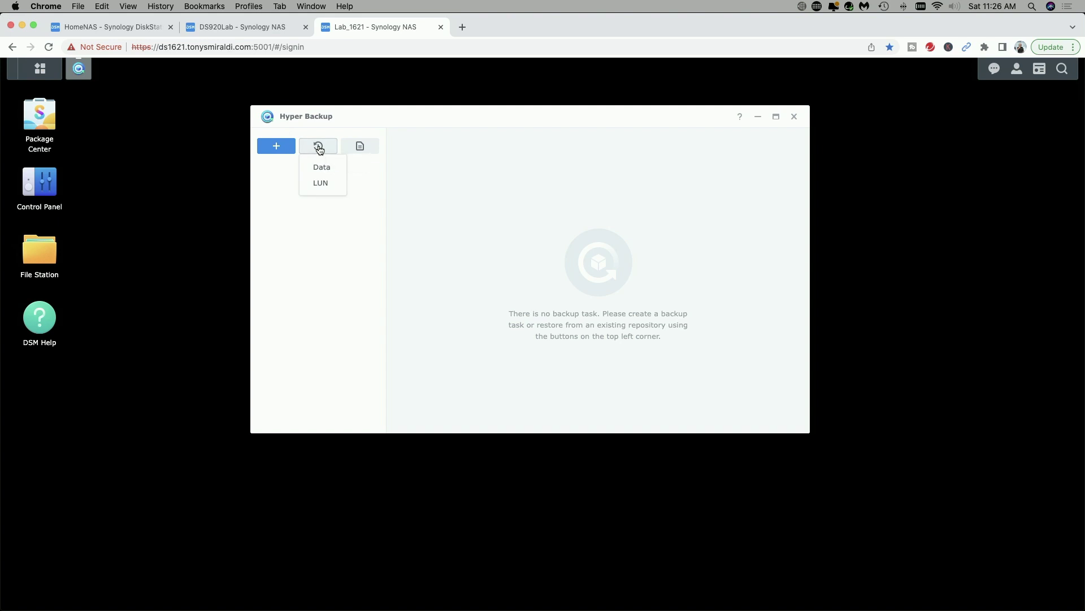
click(319, 166)
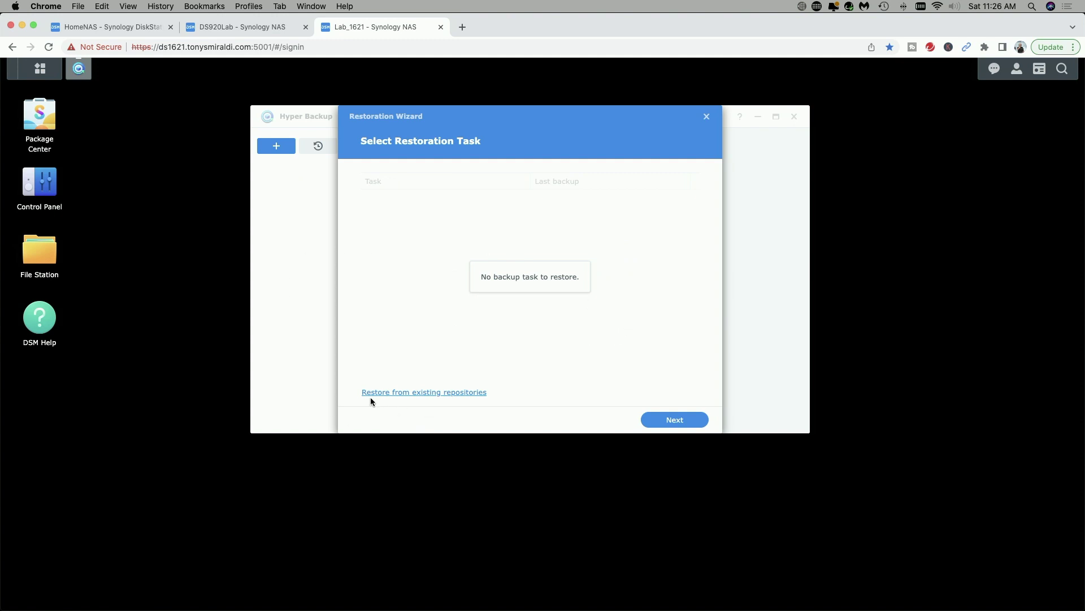
click(427, 393)
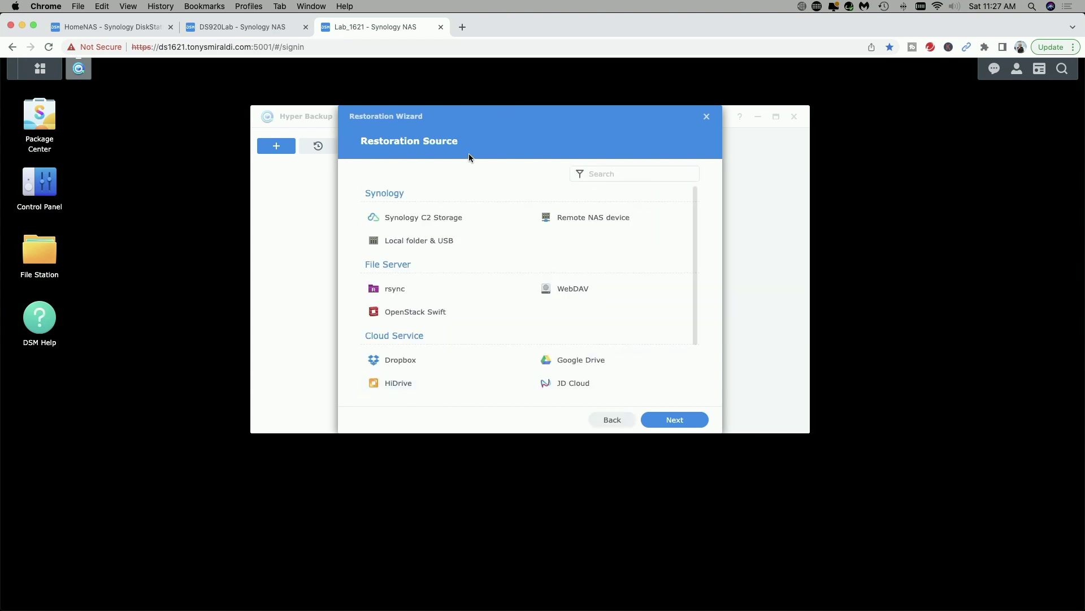
click(589, 220)
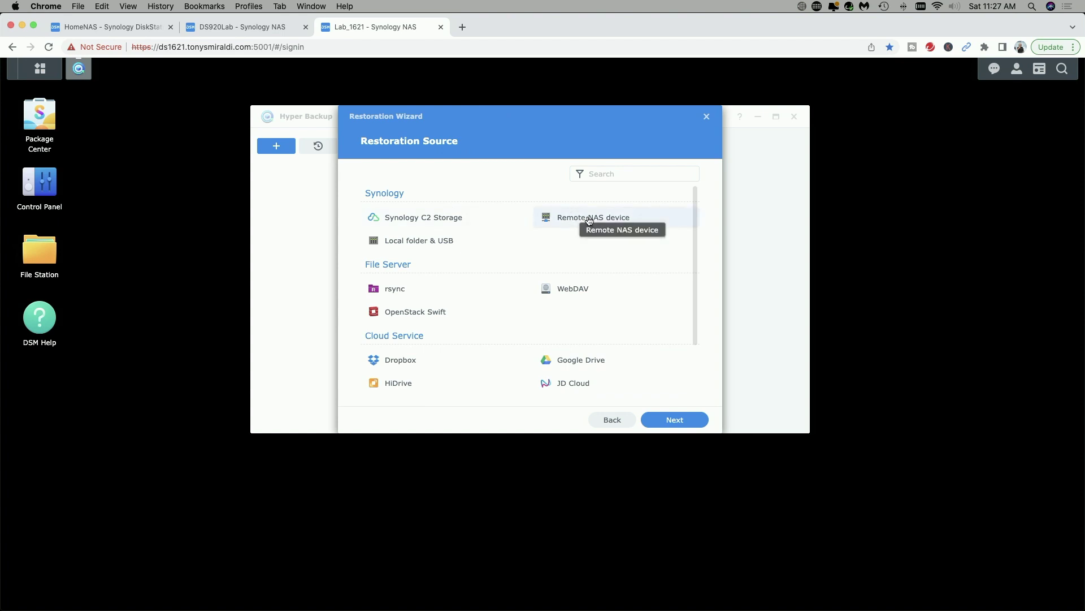
click(677, 424)
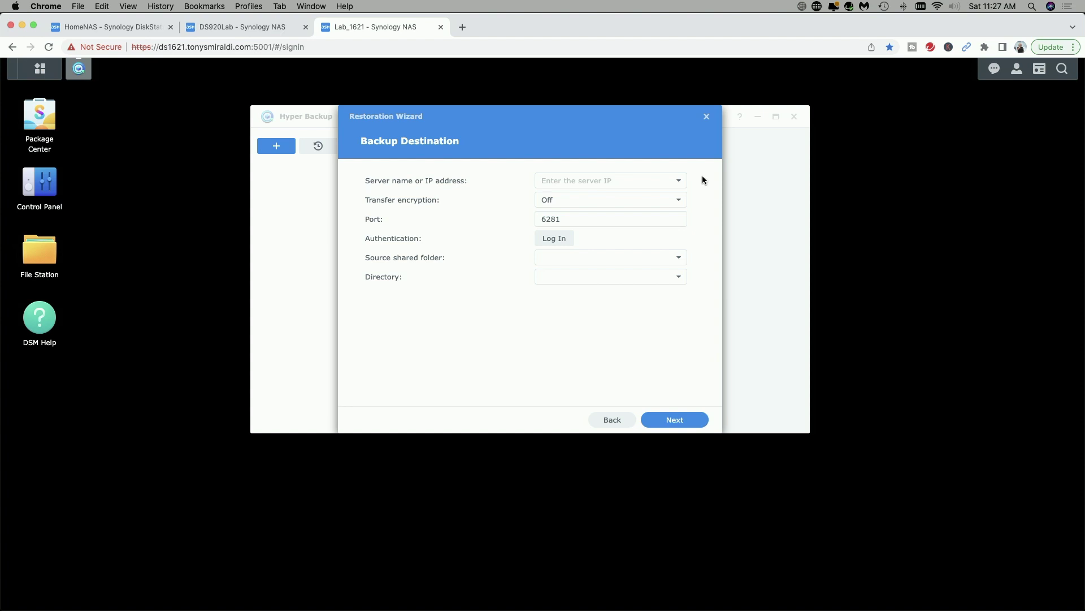
Step: Select server DS920Lab on port 6281 and log in with the backup account's username and password
click(680, 183)
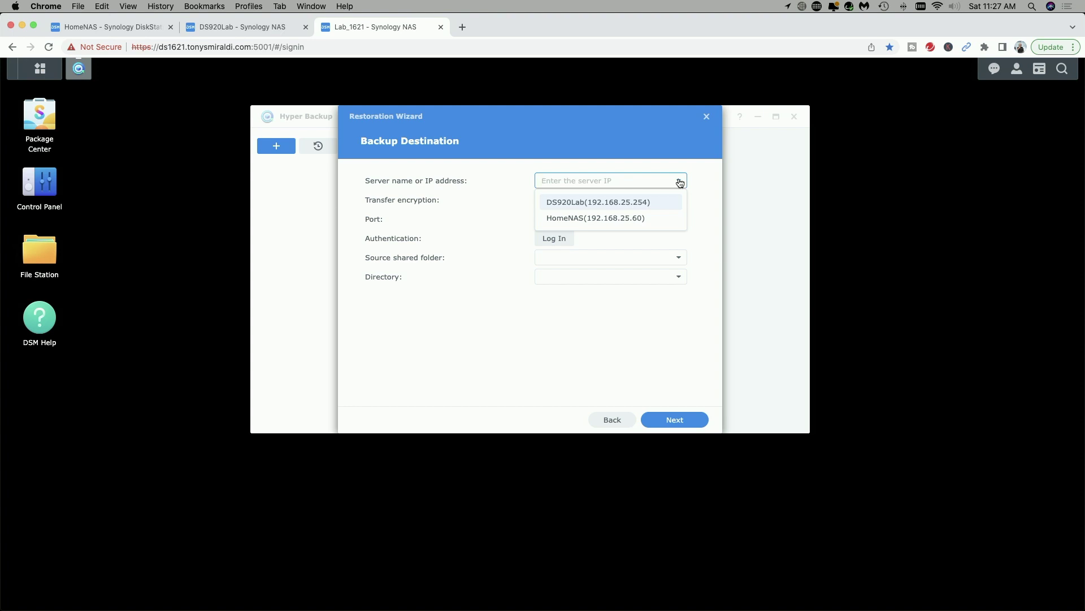
click(590, 204)
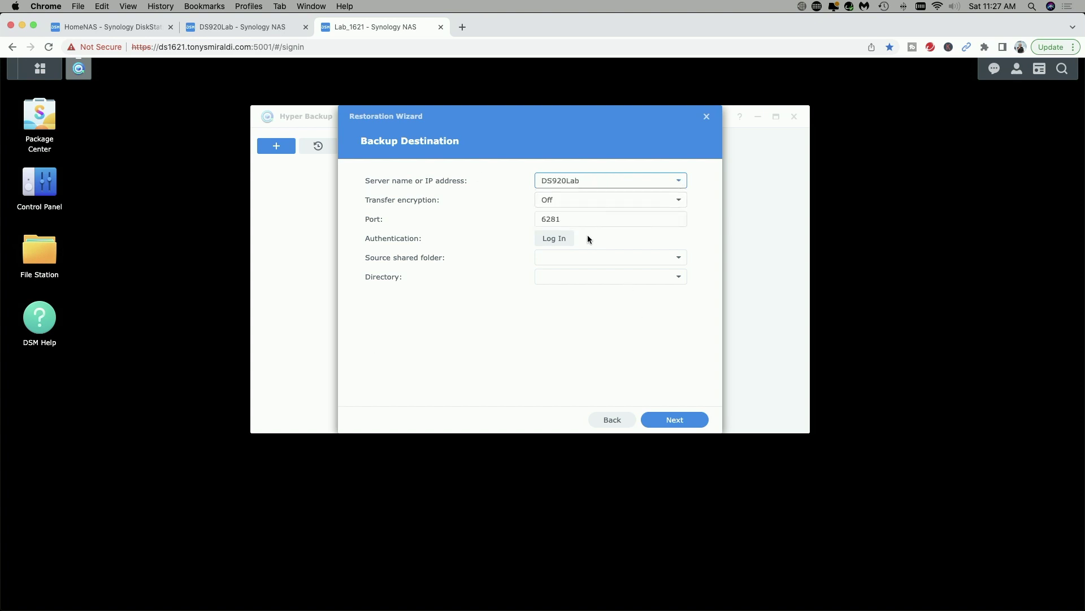
click(557, 238)
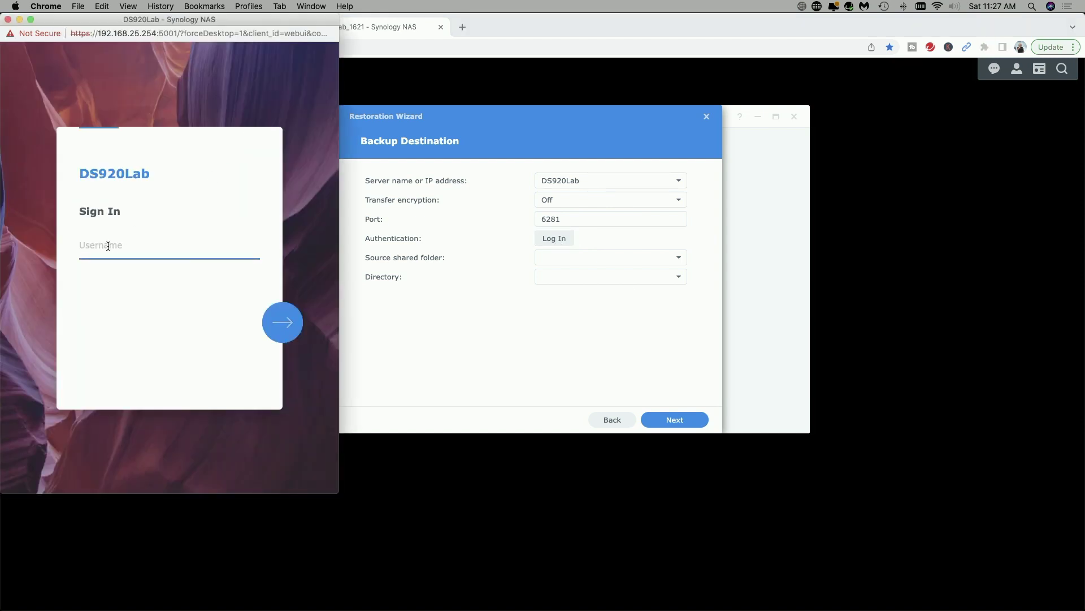
key(Return)
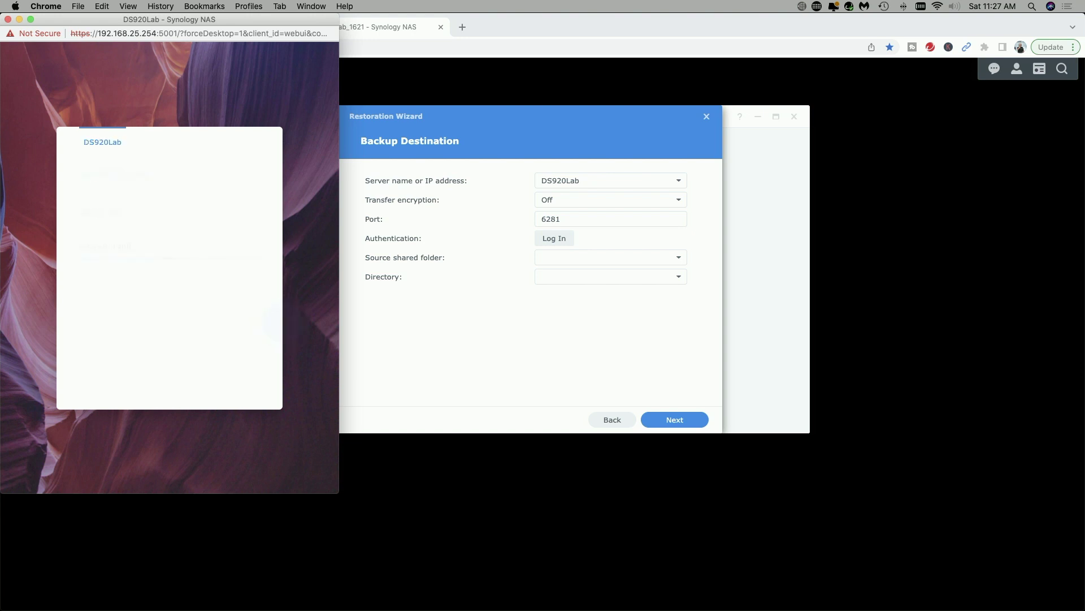
text(••••••••)
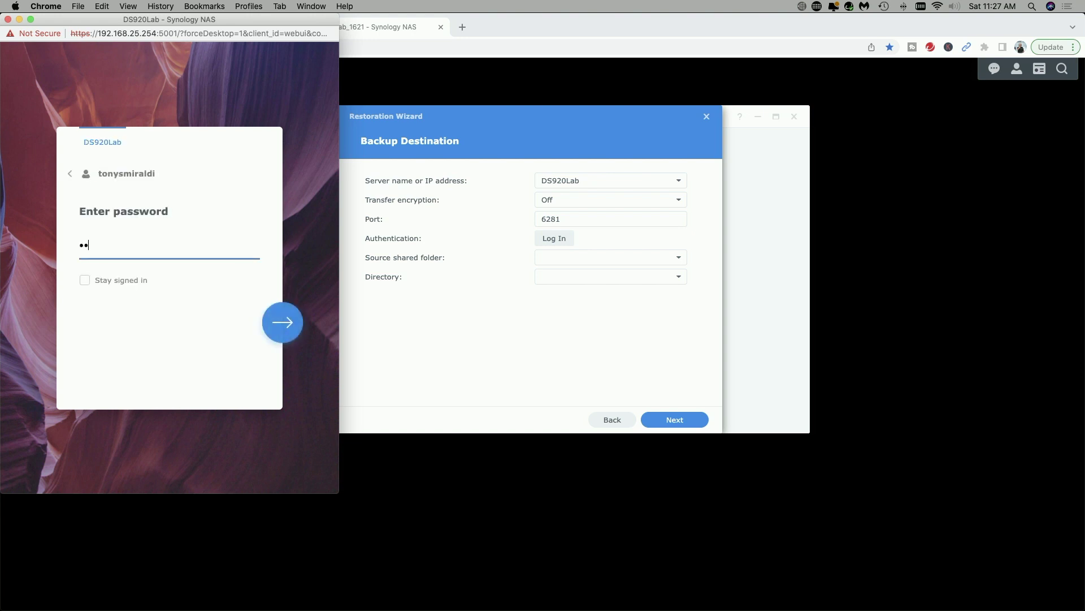
text(••••••)
key(Return)
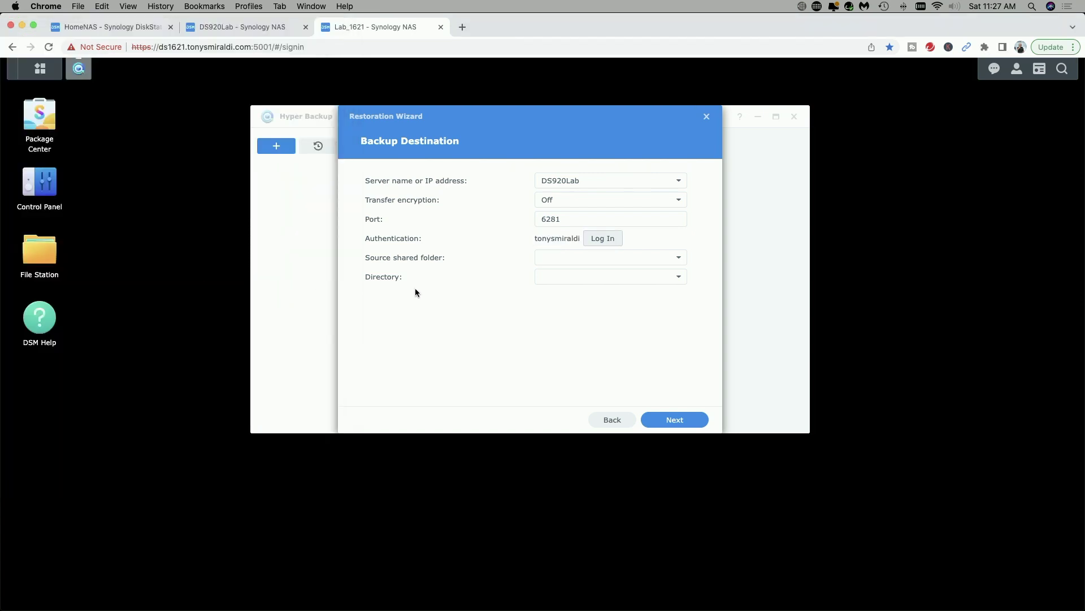
Step: Pick the Offsite Backup shared folder as the restore source
click(676, 258)
click(576, 295)
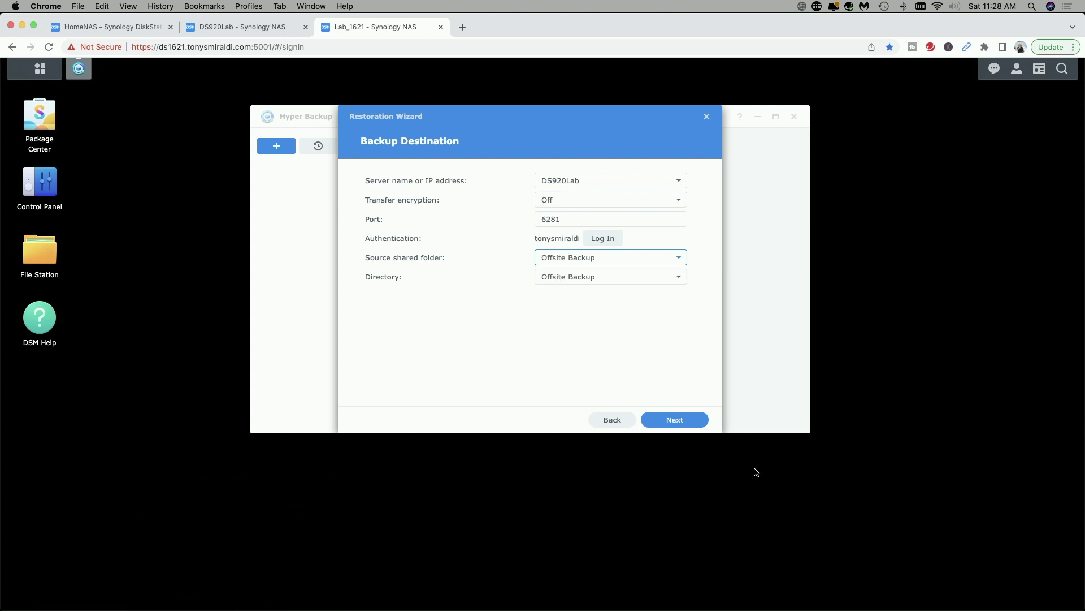
click(674, 422)
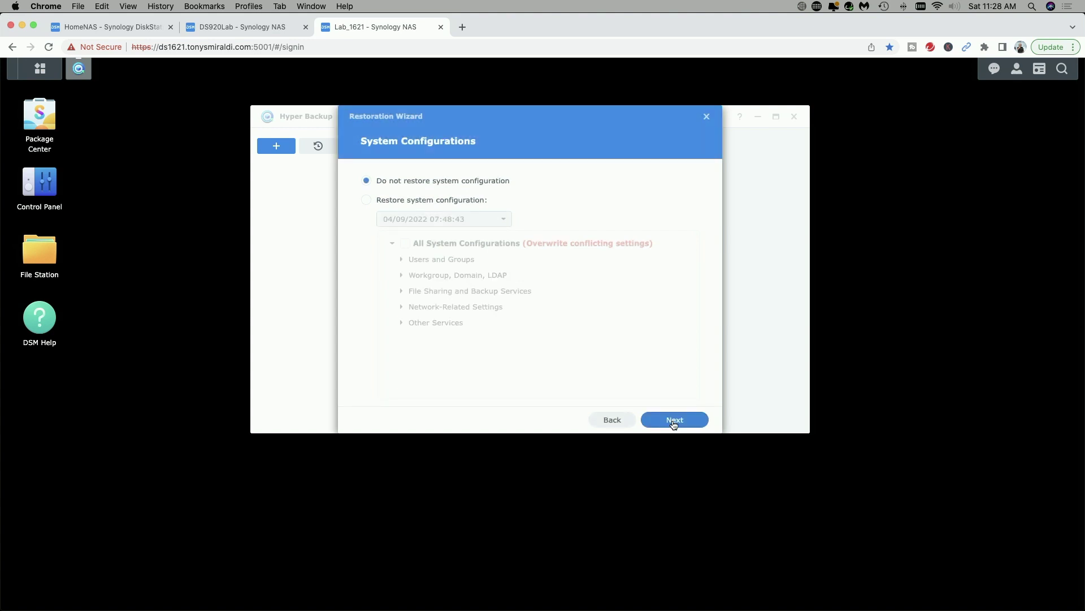
Step: Skip system configuration and select only Desktop/Will and Trust for restoring
click(674, 422)
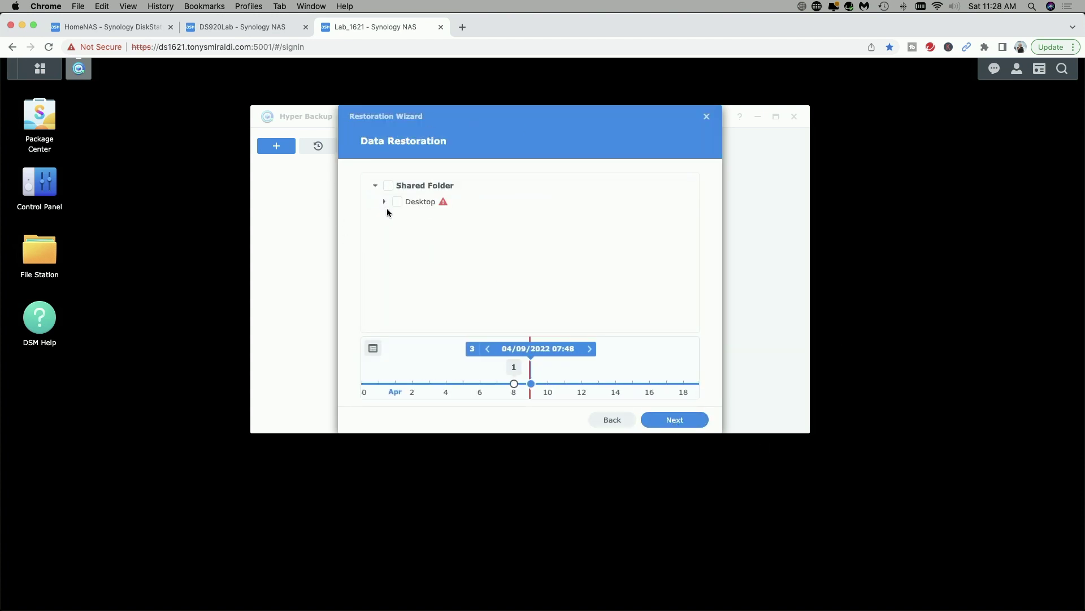
click(385, 202)
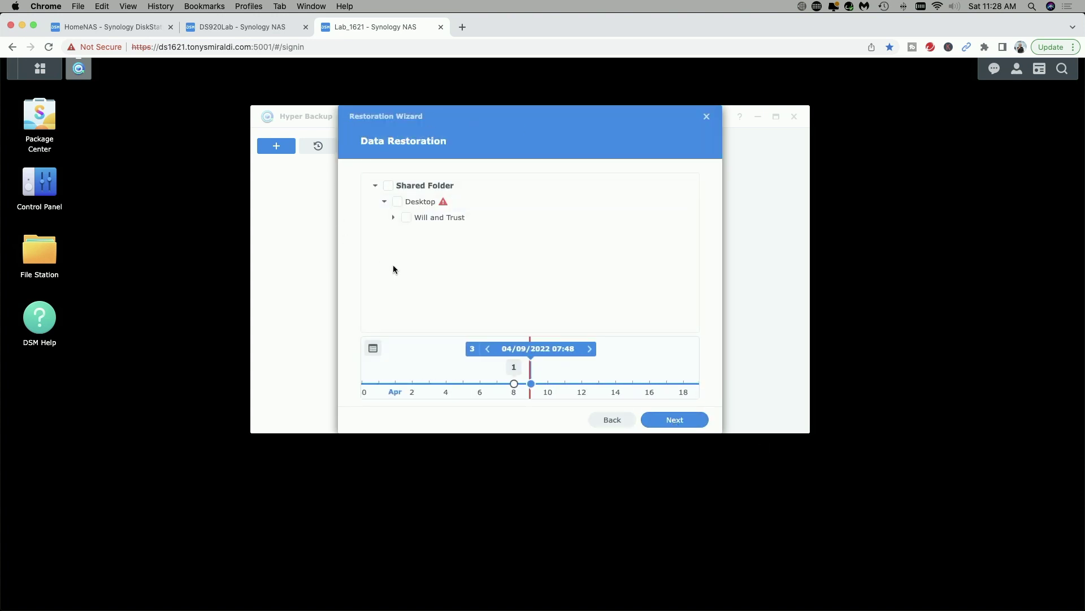
click(405, 219)
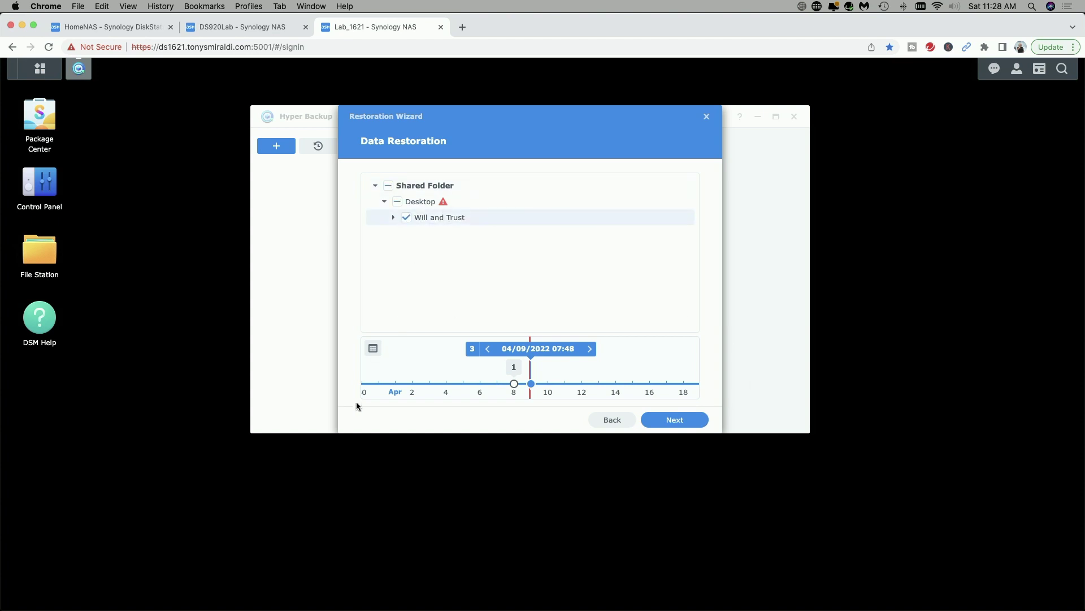
click(678, 422)
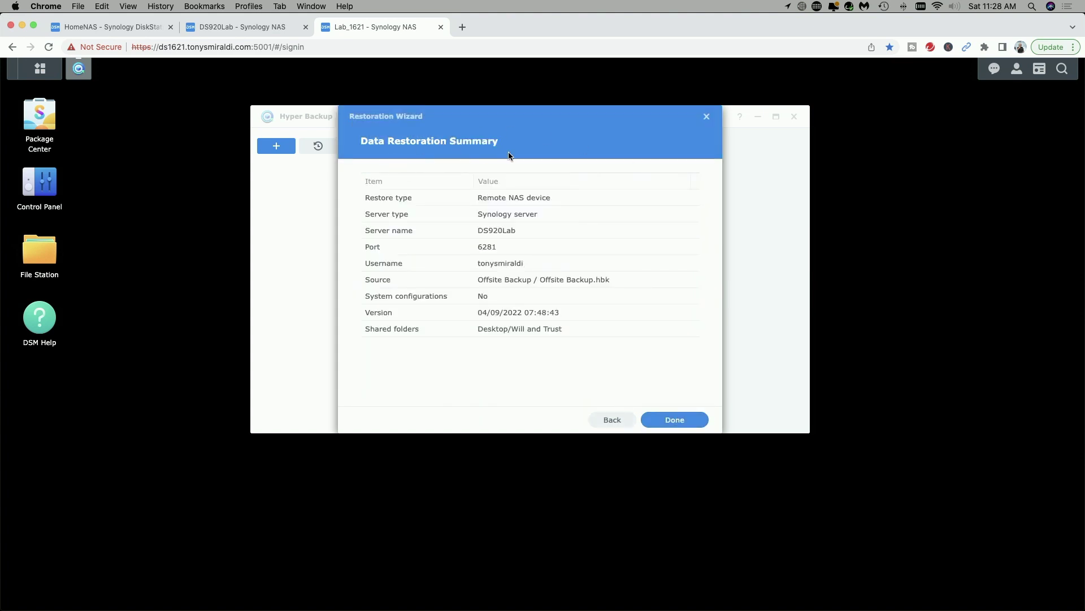
Step: Run the restore, close Hyper Backup, and verify Will and Trust is back in File Station's Desktop share
click(674, 420)
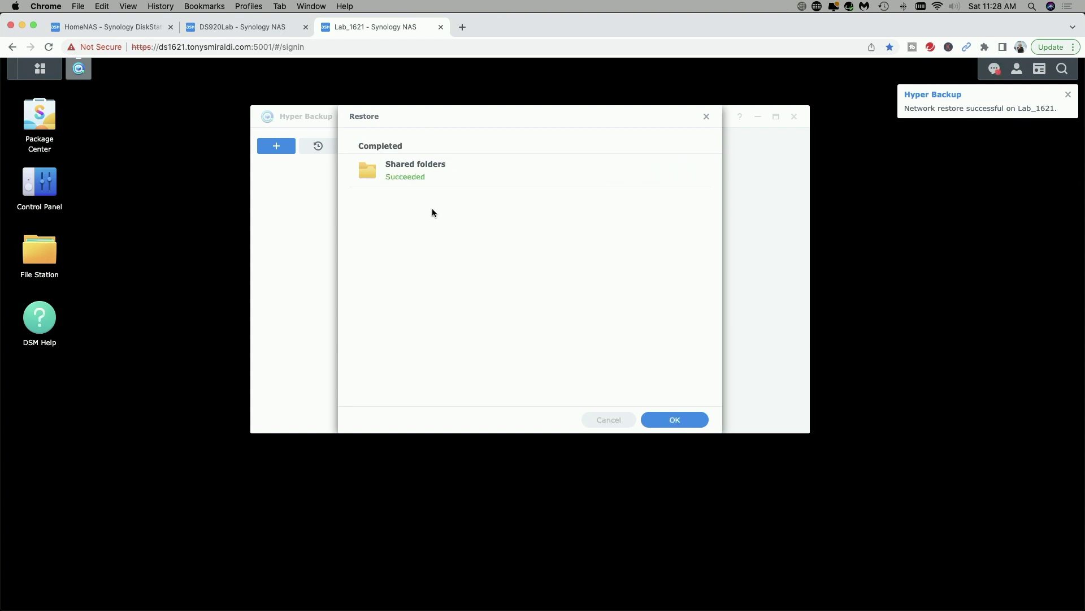
click(674, 420)
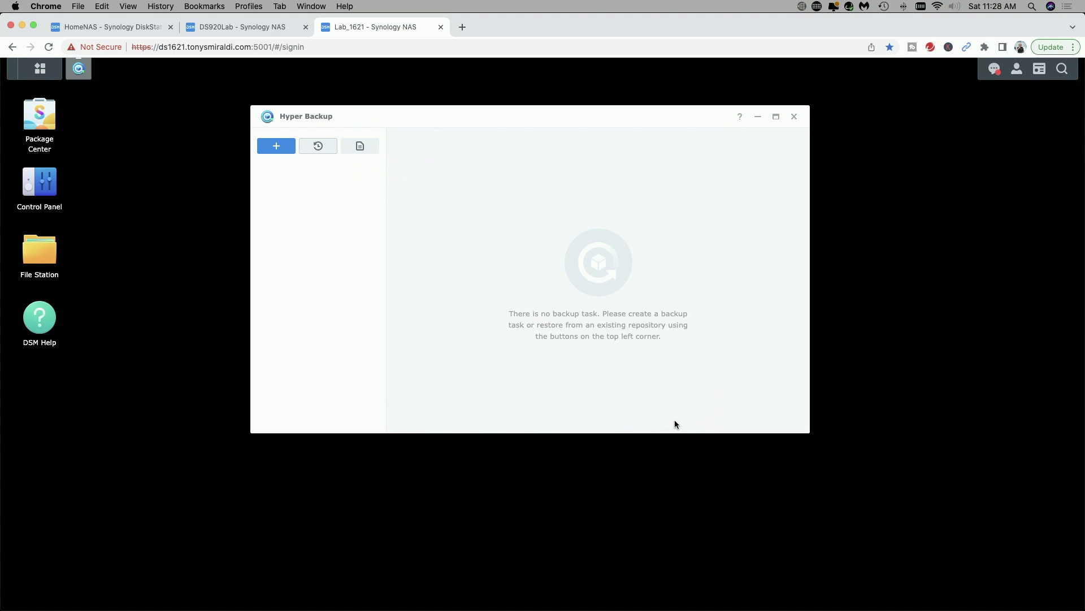
click(795, 117)
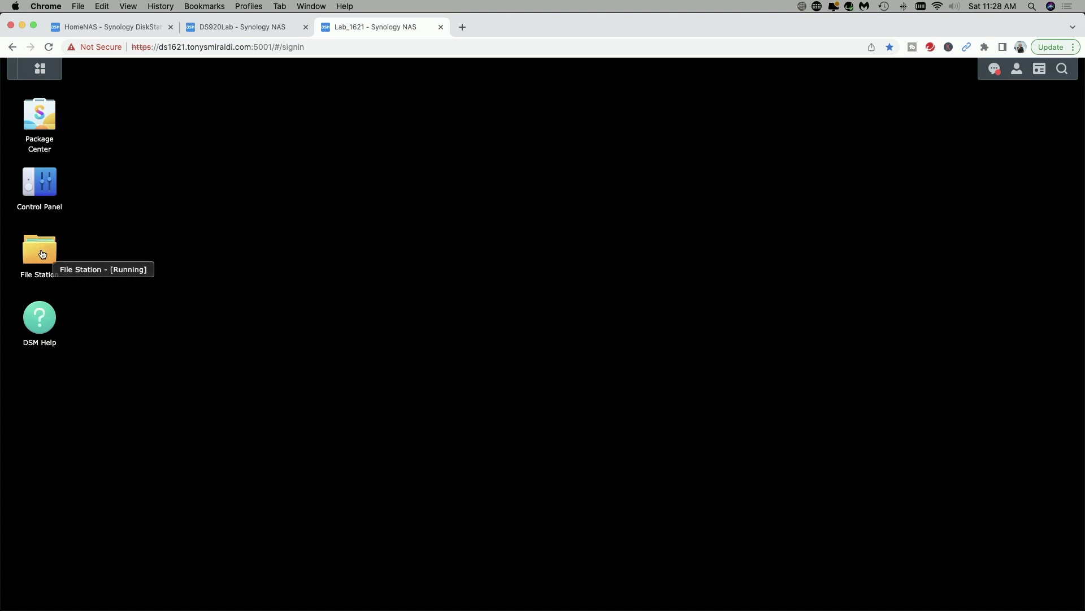
click(42, 253)
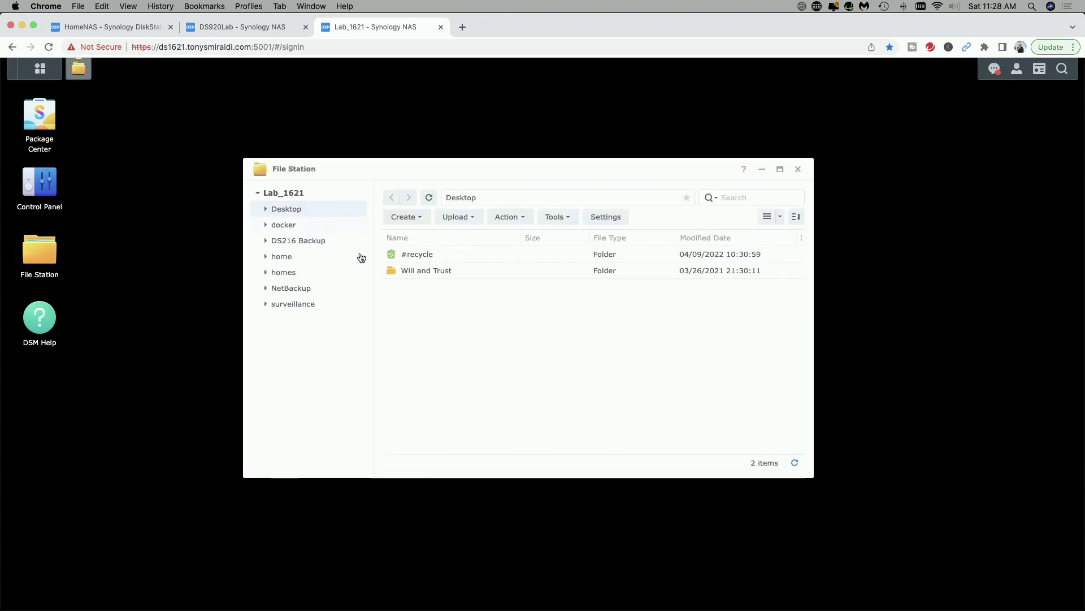
click(392, 270)
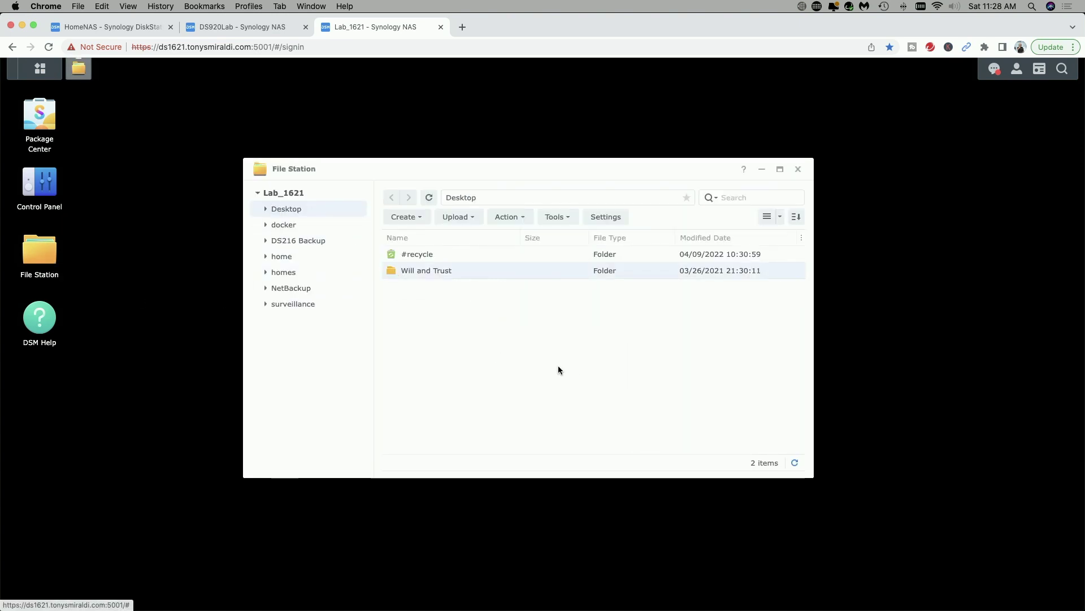